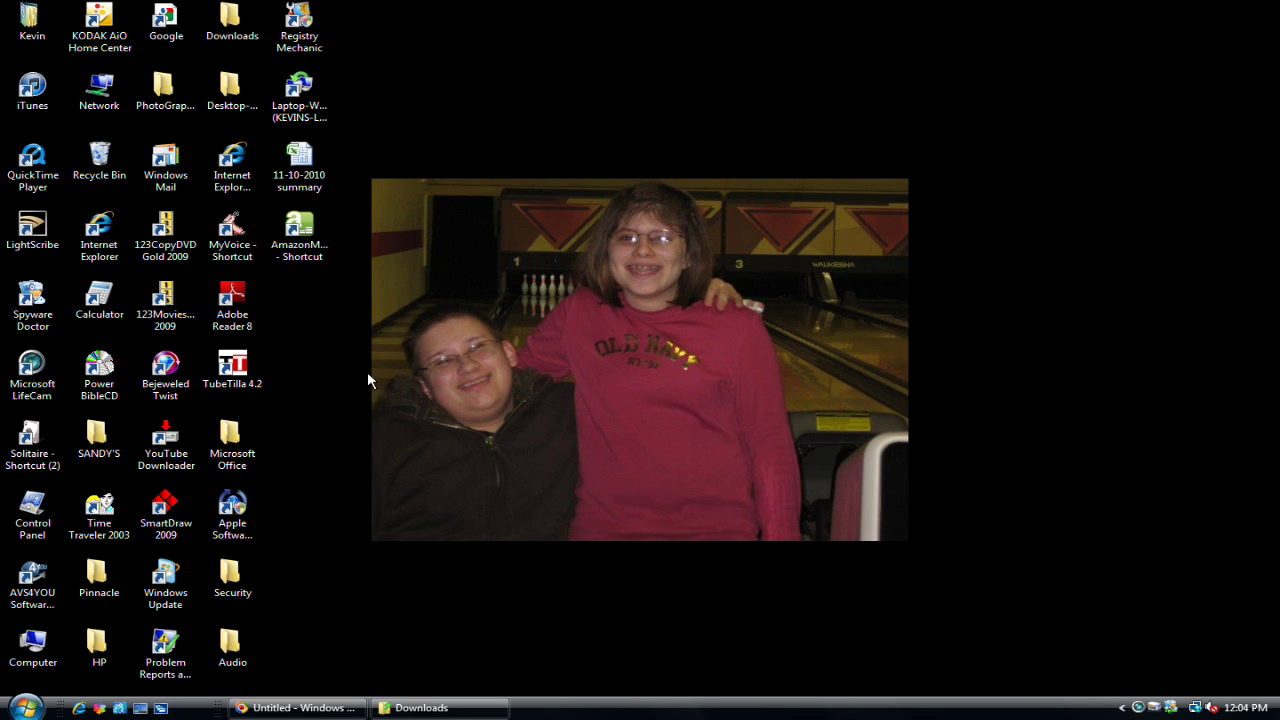
- Launch Microsoft Office Word 2007 from the Microsoft Office desktop folder
double_click(242, 455)
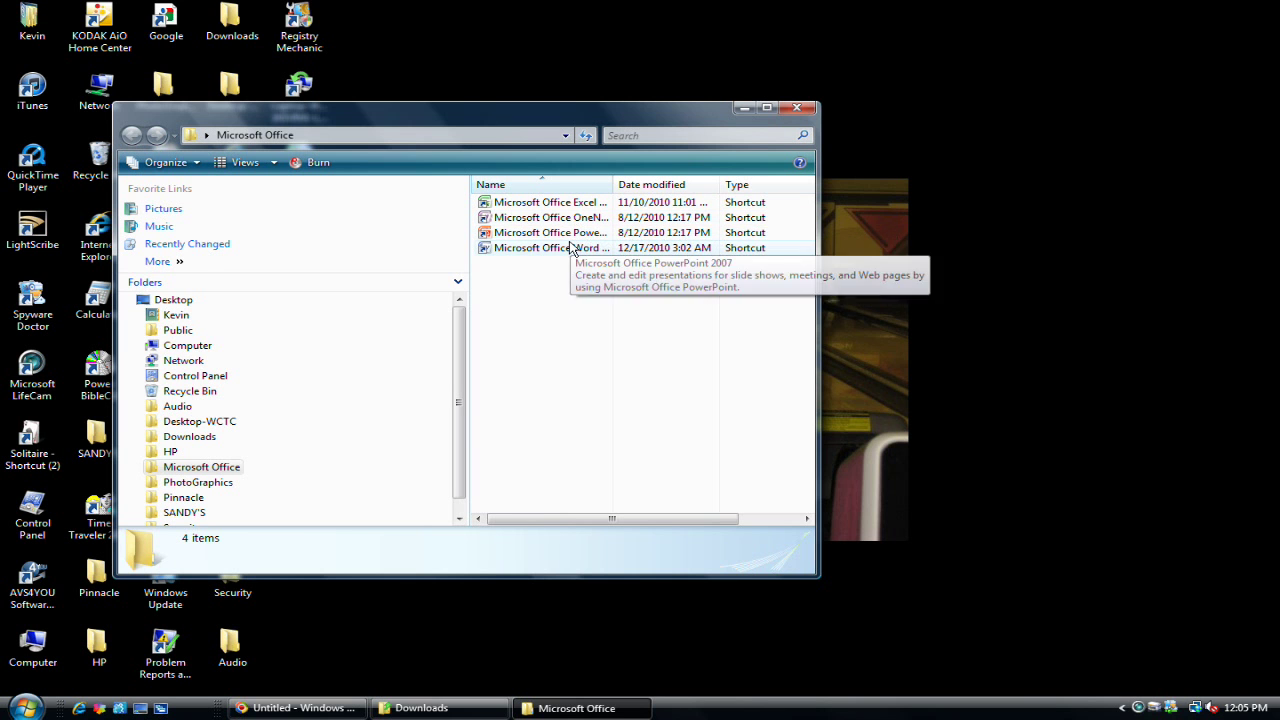
left_click(570, 248)
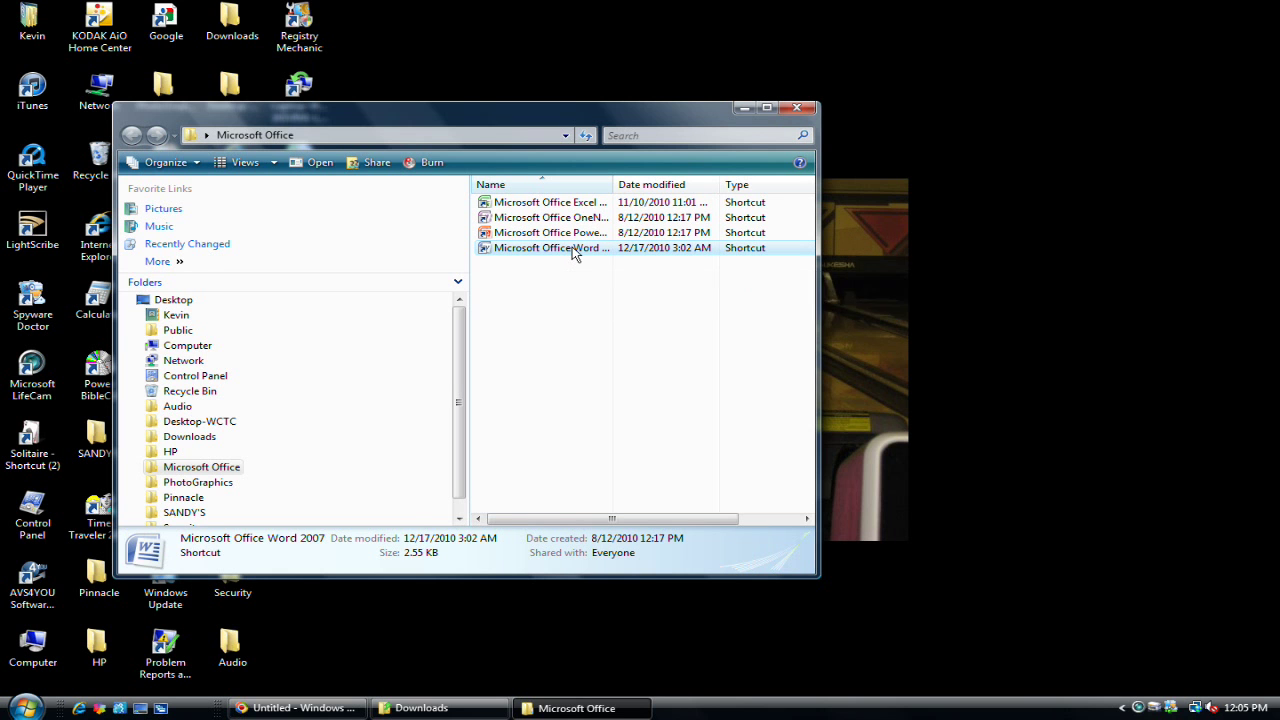
double_click(573, 248)
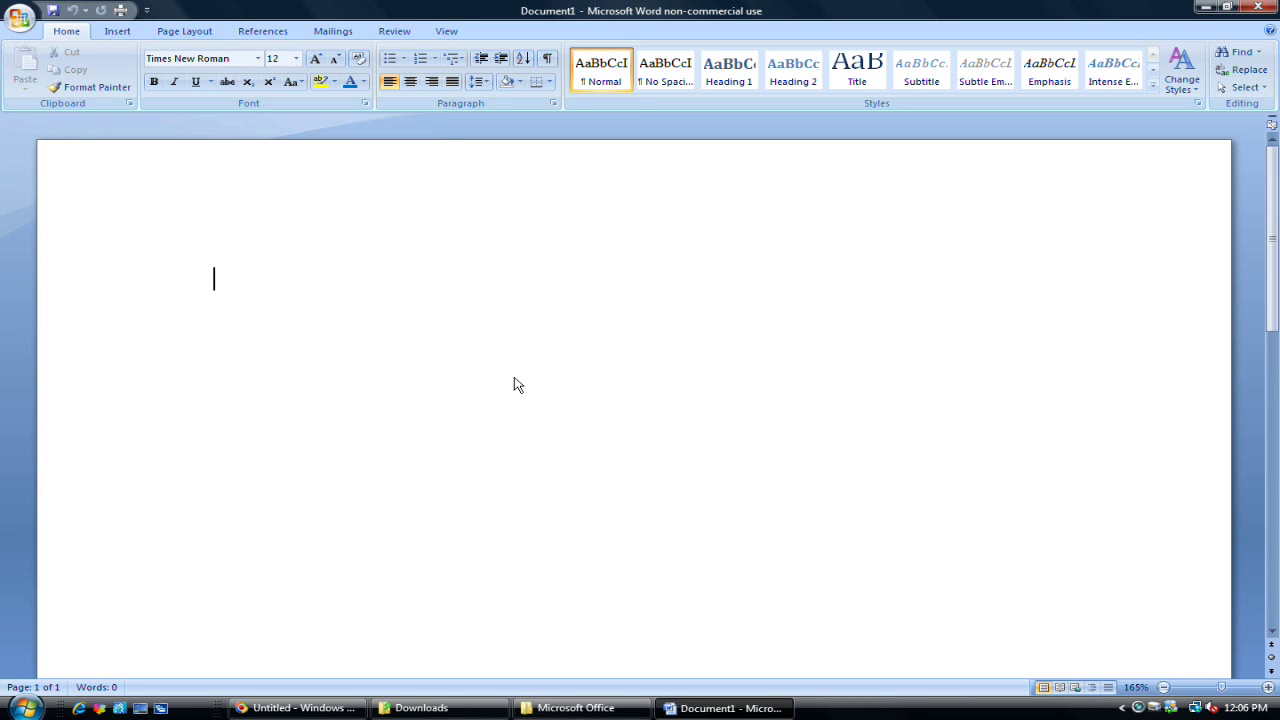
- Type the greeting 'Hello, my name is' followed by the author's name into Document1
type("Hello,")
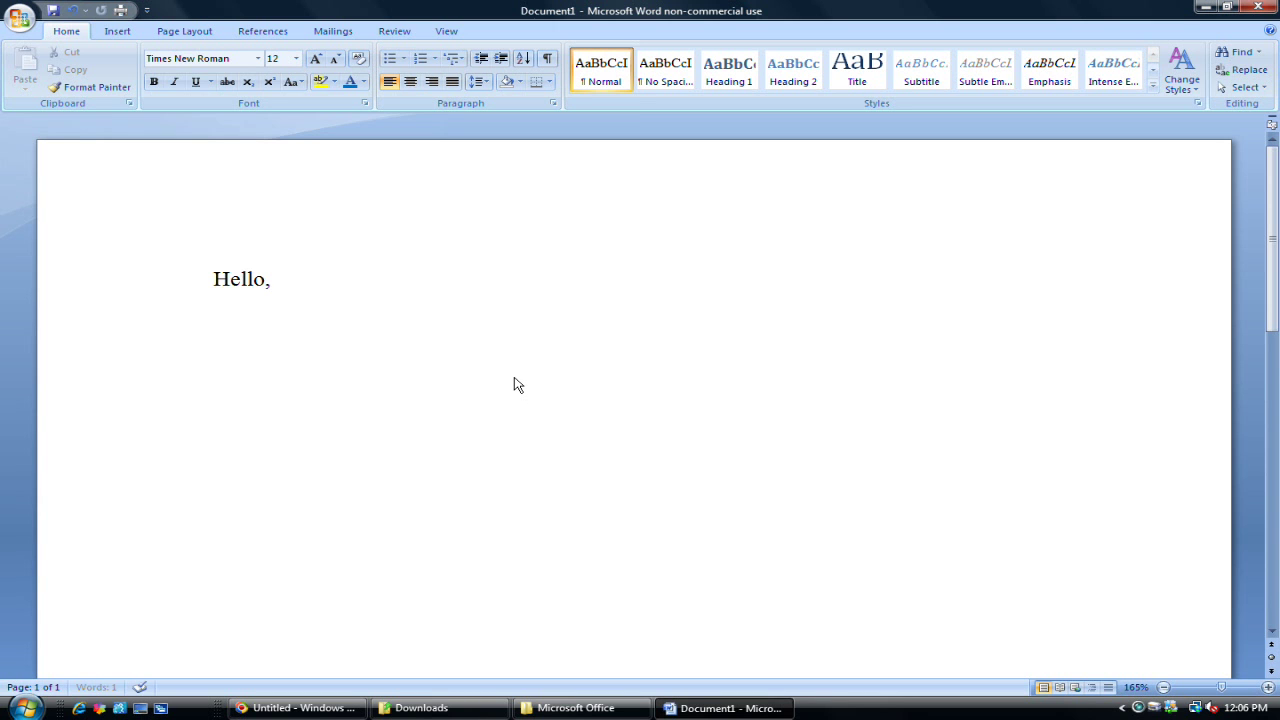
type(" my name is K")
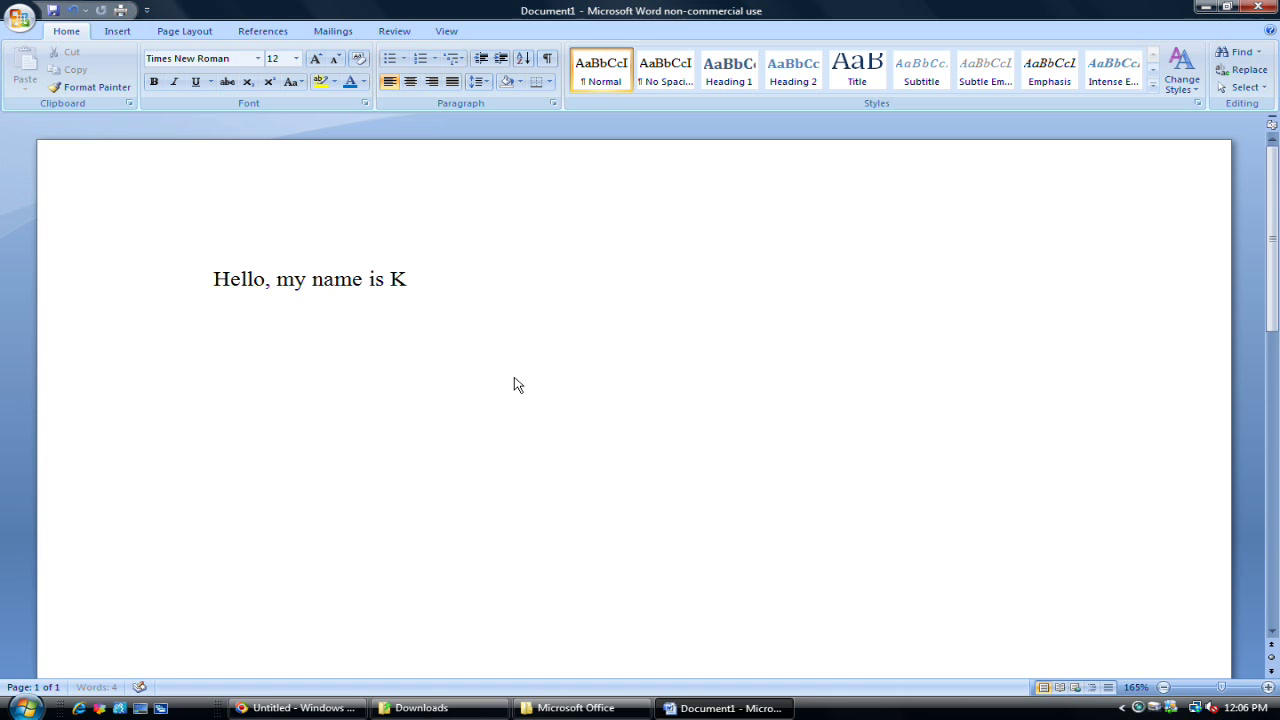
type("evin.")
- Place the insertion point inside the word 'name' in the greeting
left_click(338, 290)
- Copy the greeting line, try centre and right alignment, then return it to left alignment
triple_click(371, 290)
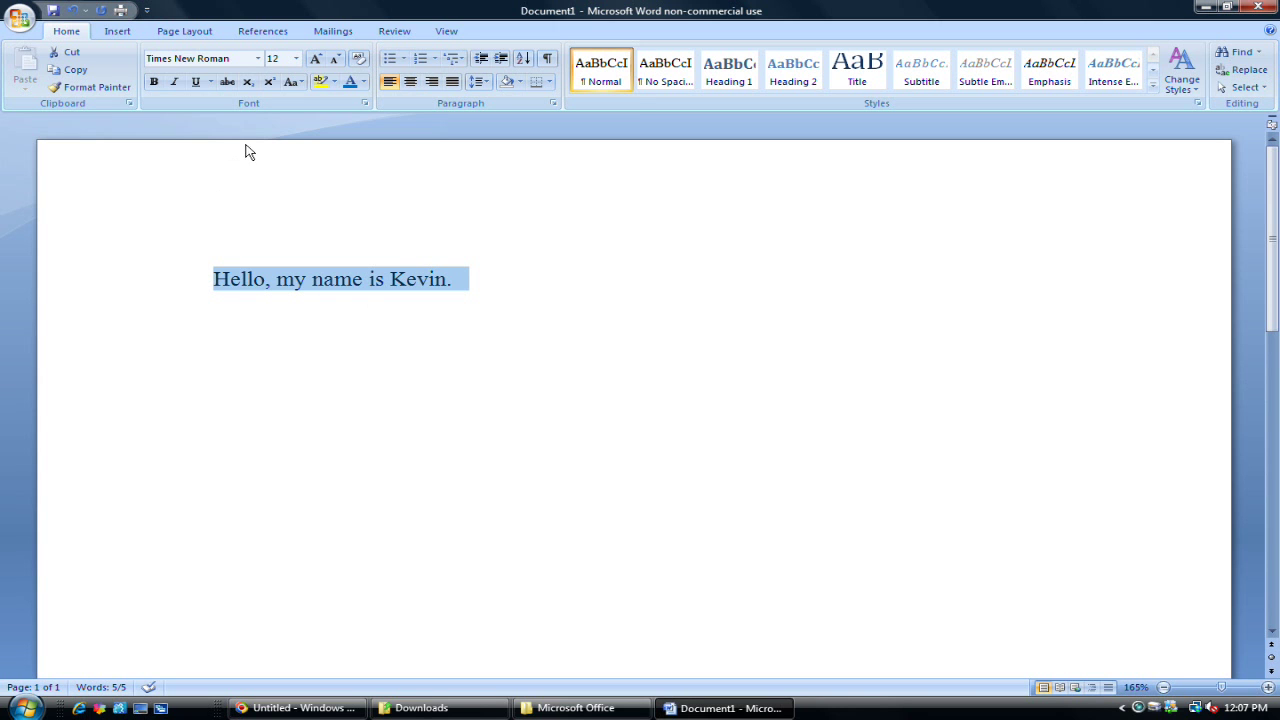
key("ctrl+c")
left_click(411, 82)
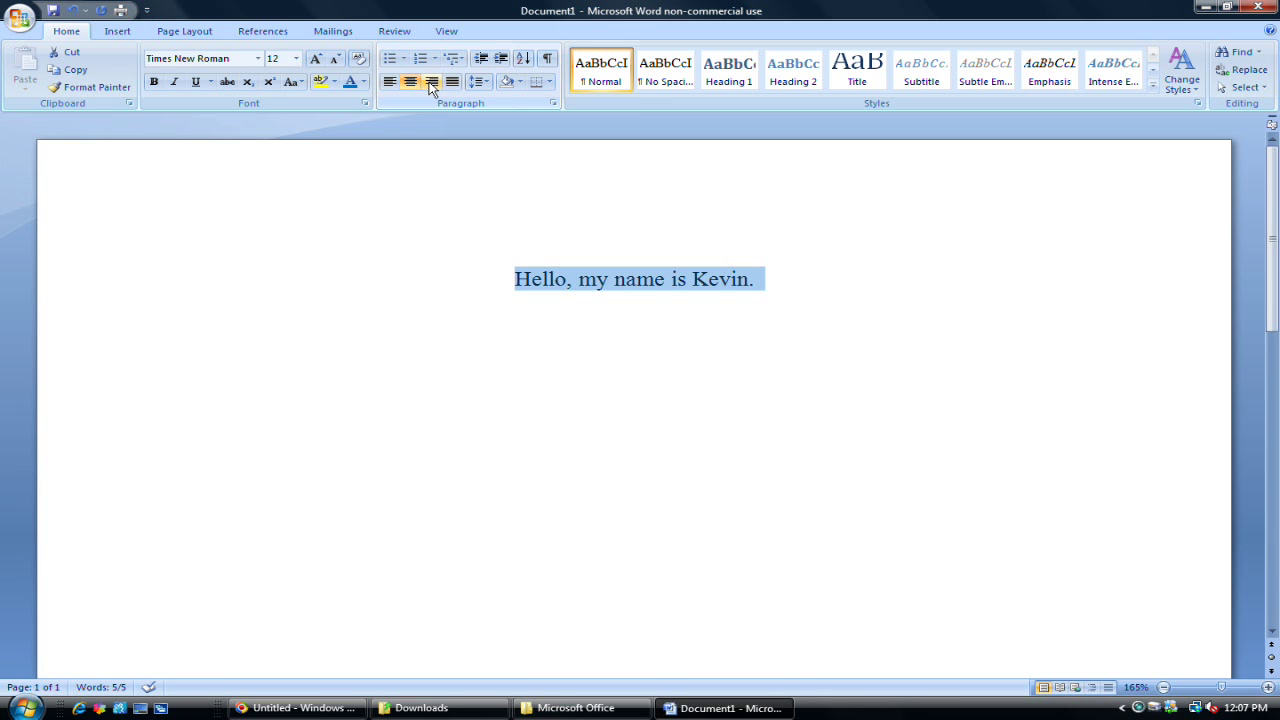
left_click(431, 84)
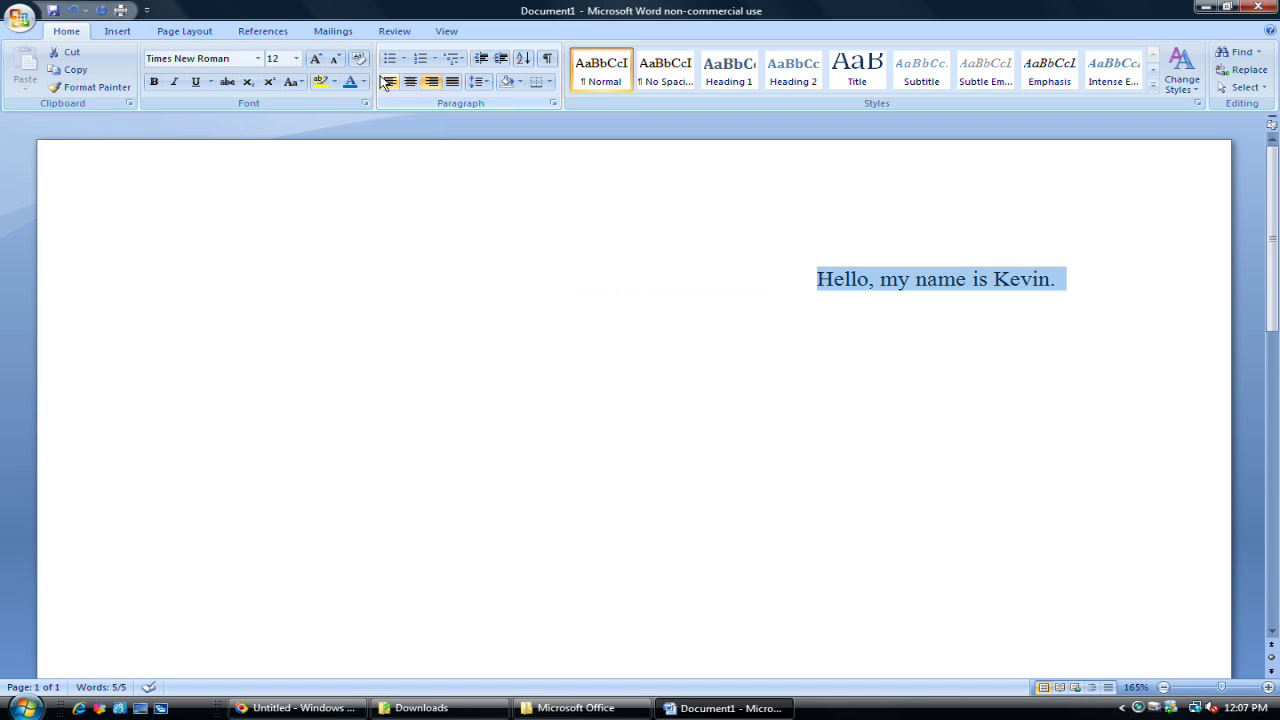
left_click(388, 82)
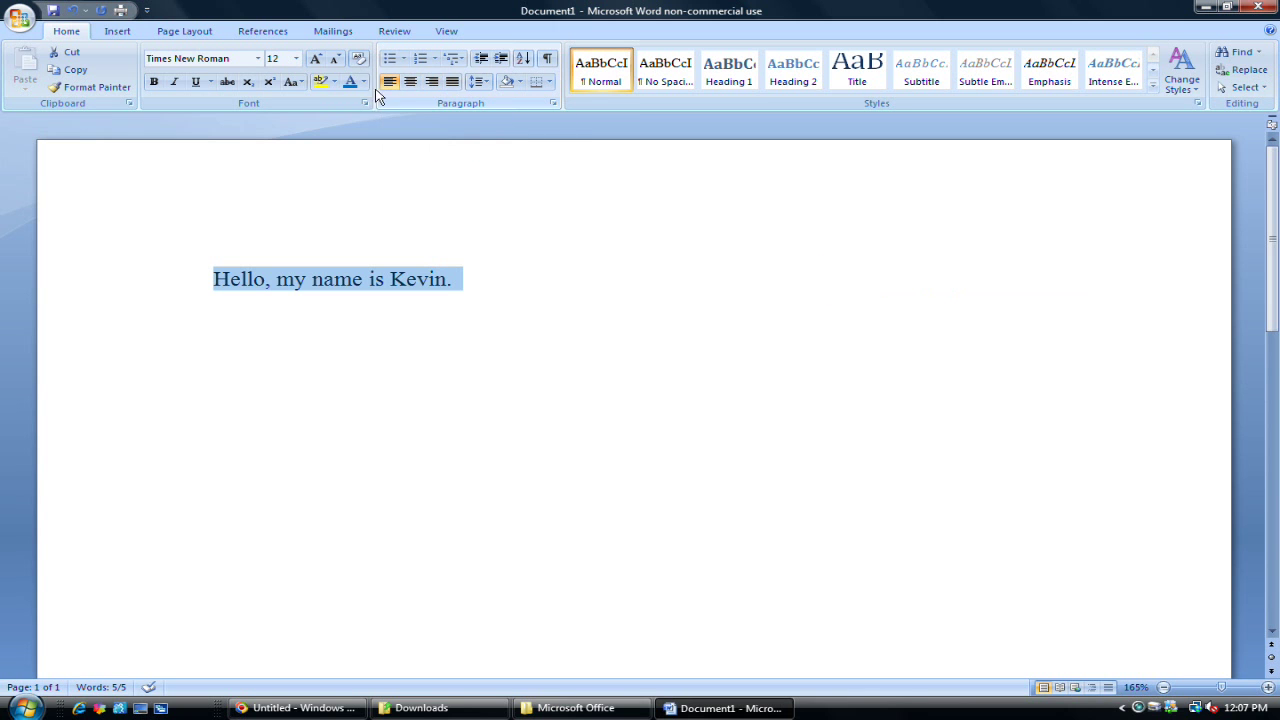
- Check the font list unchanged, then try bold, italic and underline, leaving only italic applied
left_click(259, 60)
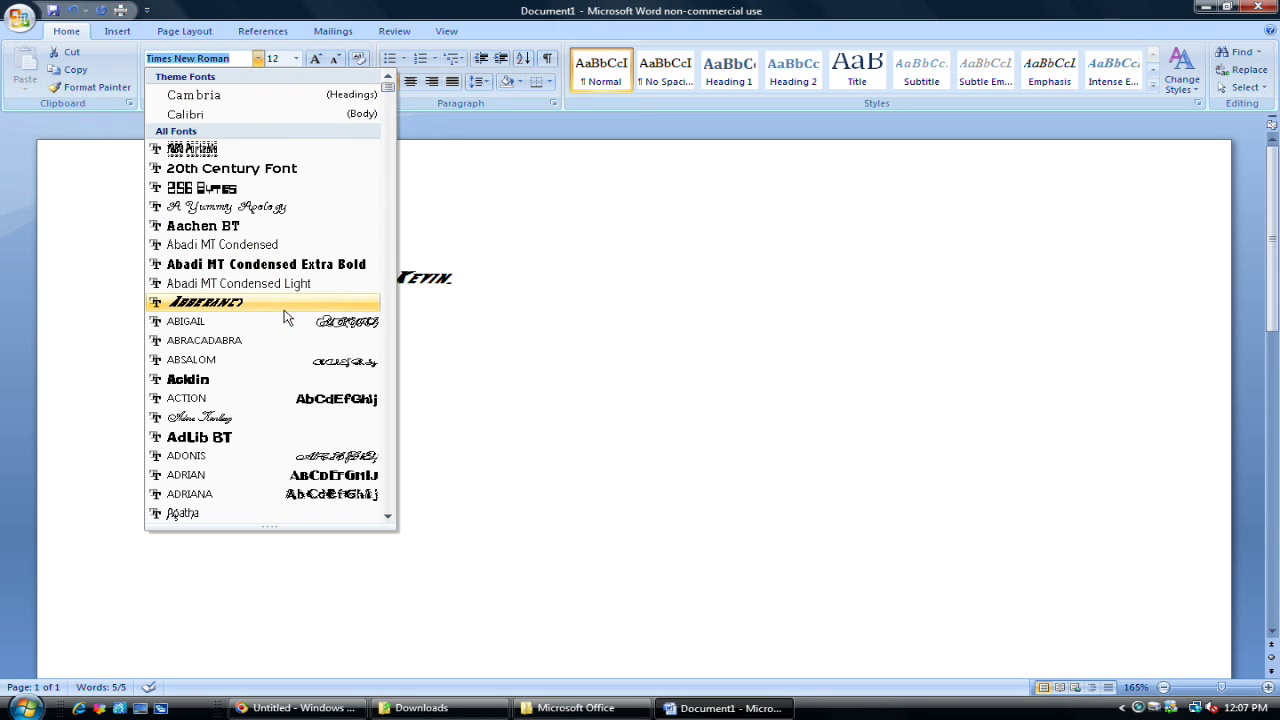
left_click(471, 353)
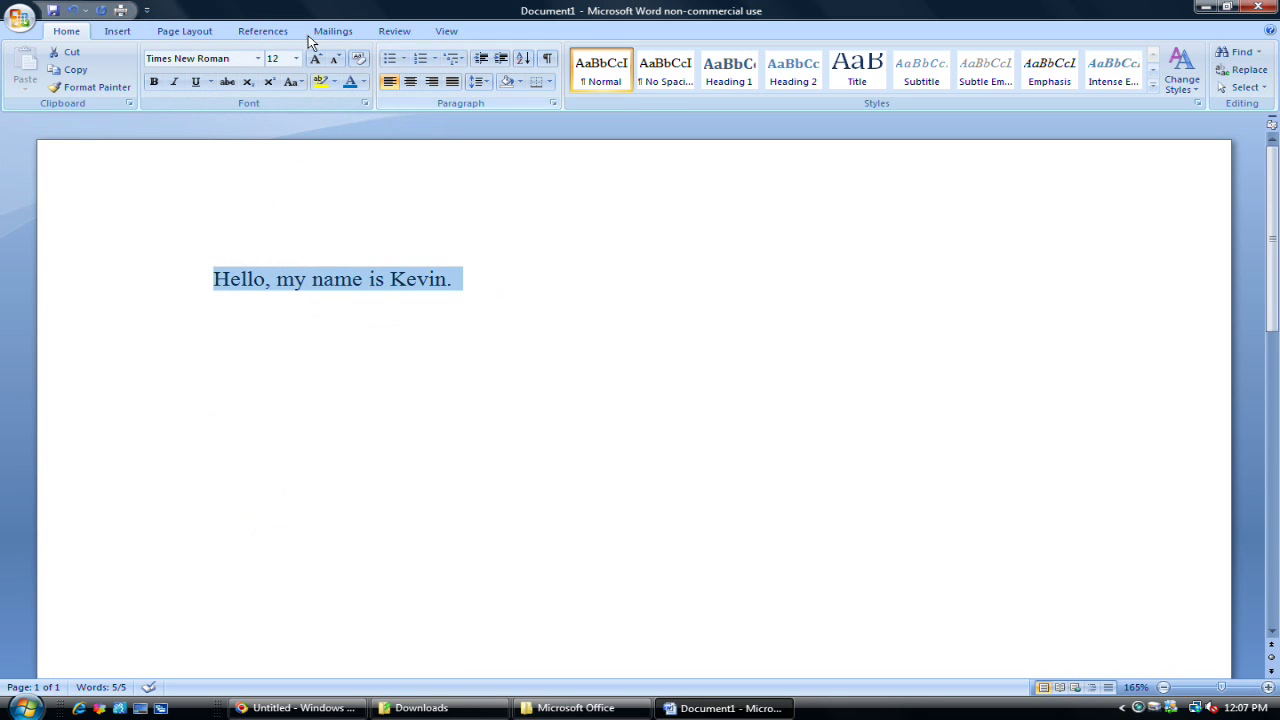
left_click(155, 84)
left_click(173, 84)
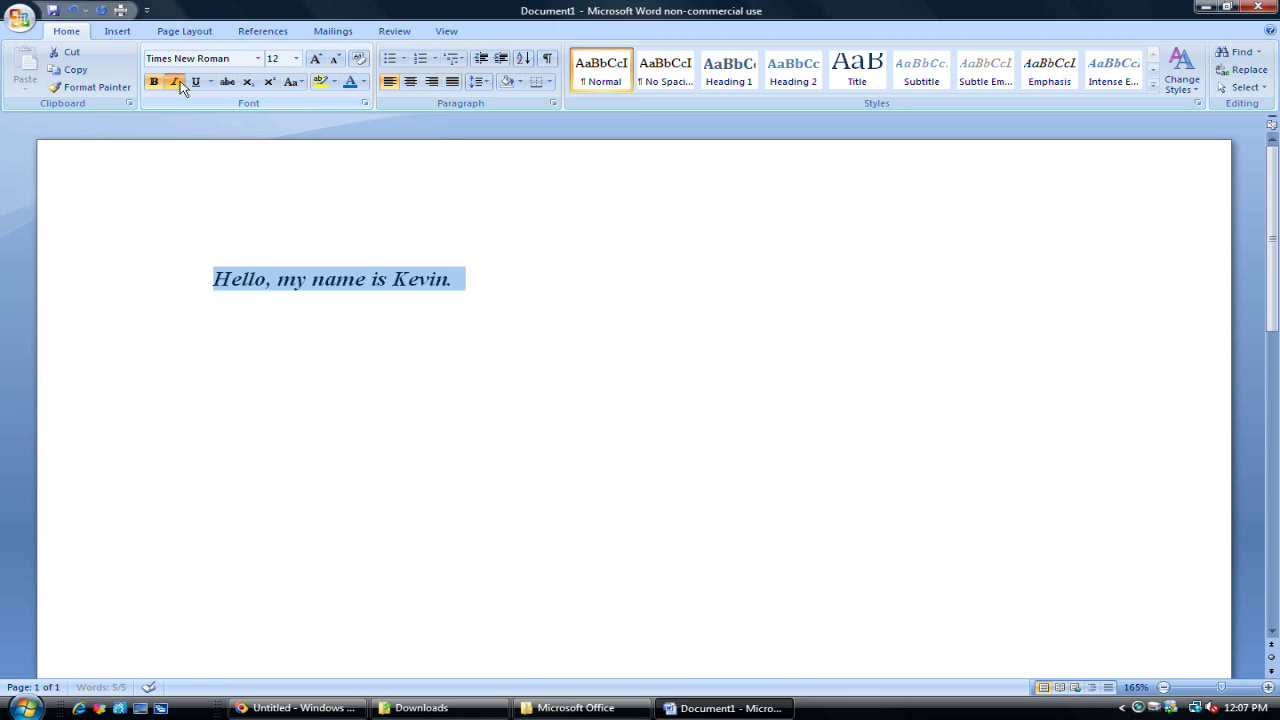
left_click(197, 84)
left_click(197, 84)
left_click(155, 82)
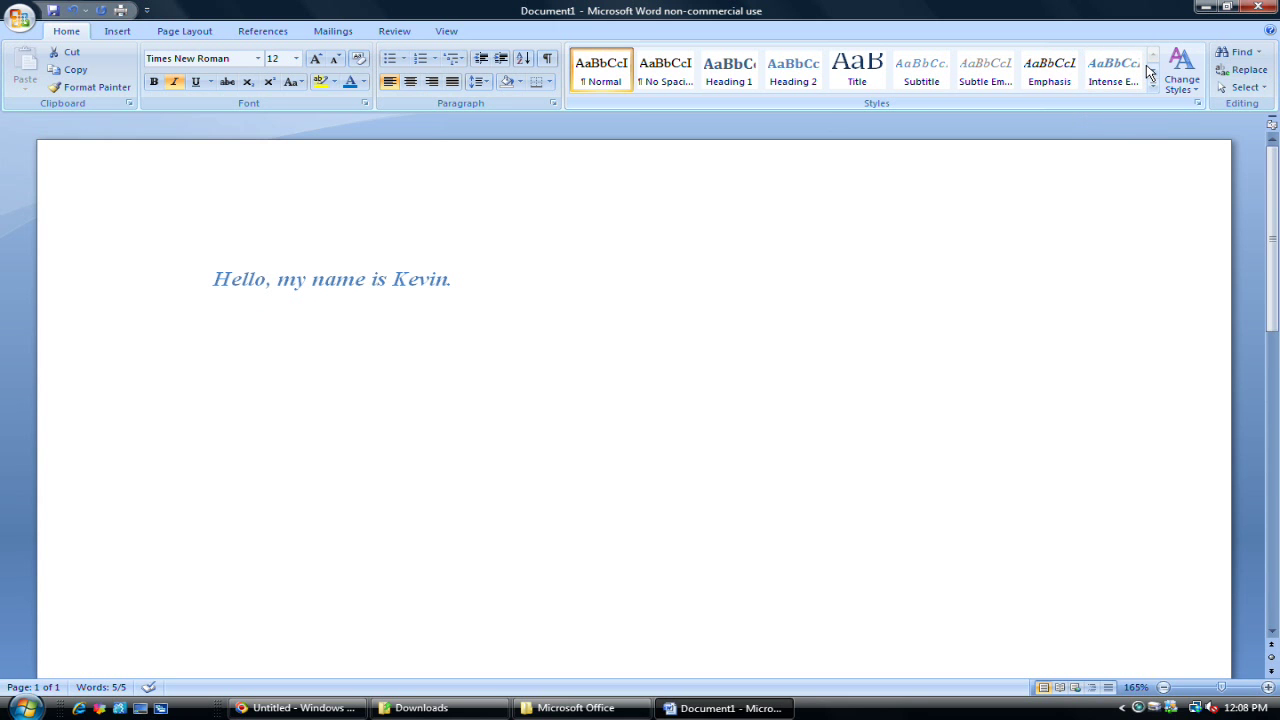
left_click(1153, 72)
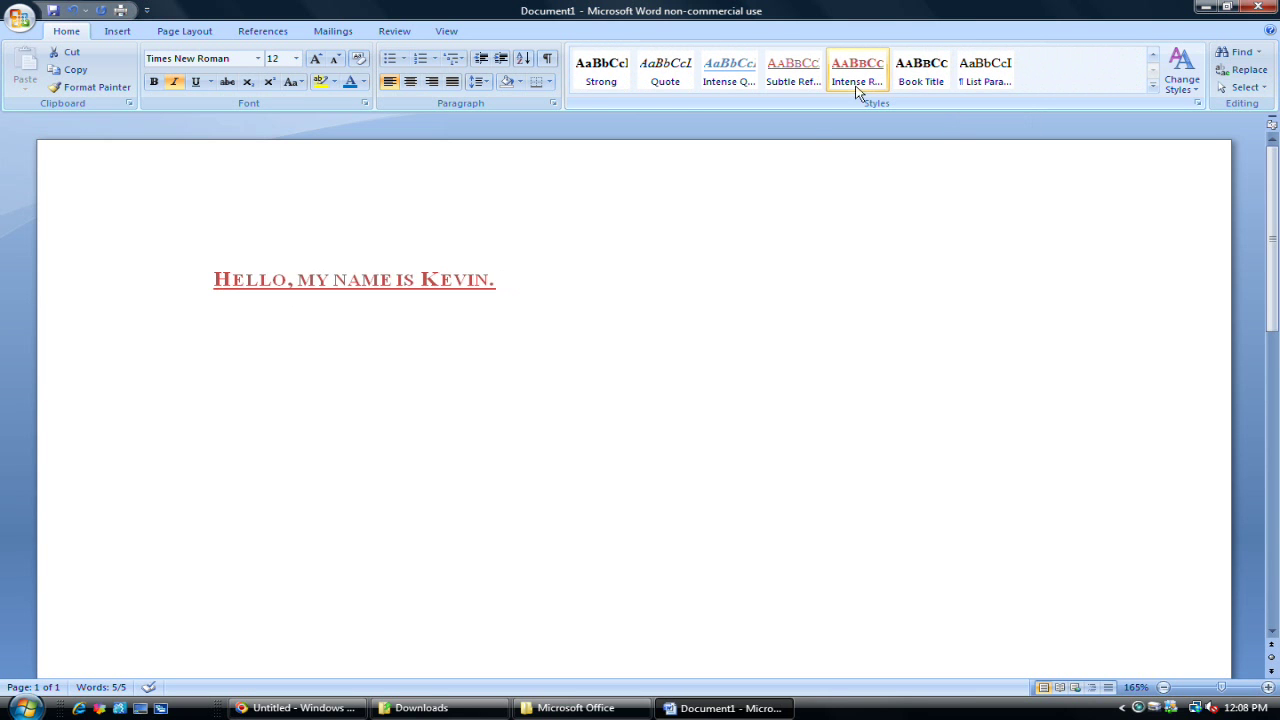
left_click(625, 302)
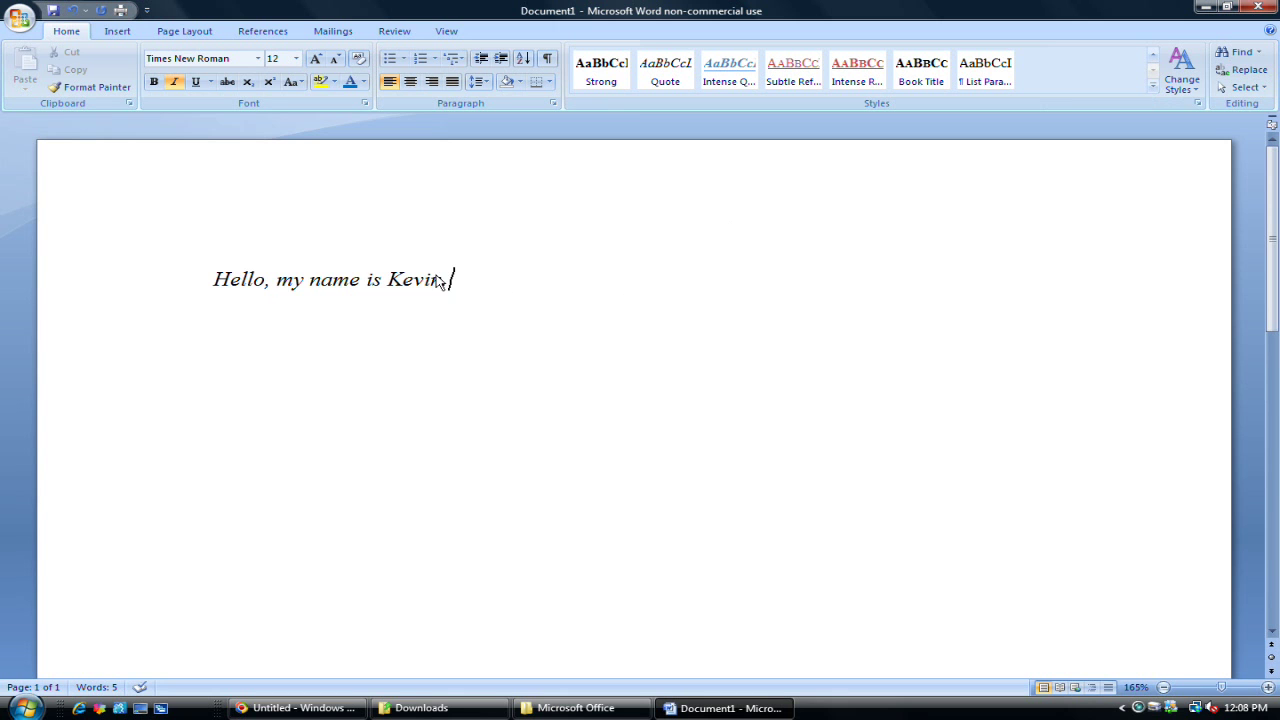
left_click_drag(450, 279, 246, 263)
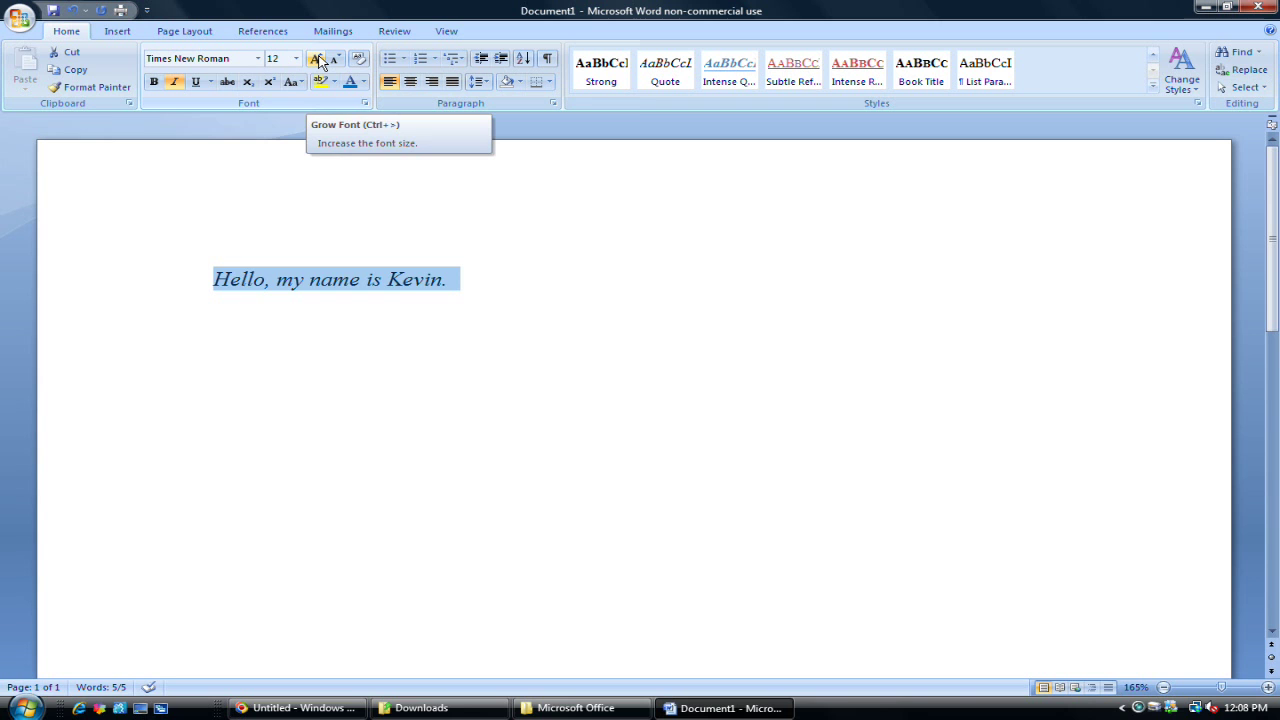
left_click(320, 62)
left_click(320, 62)
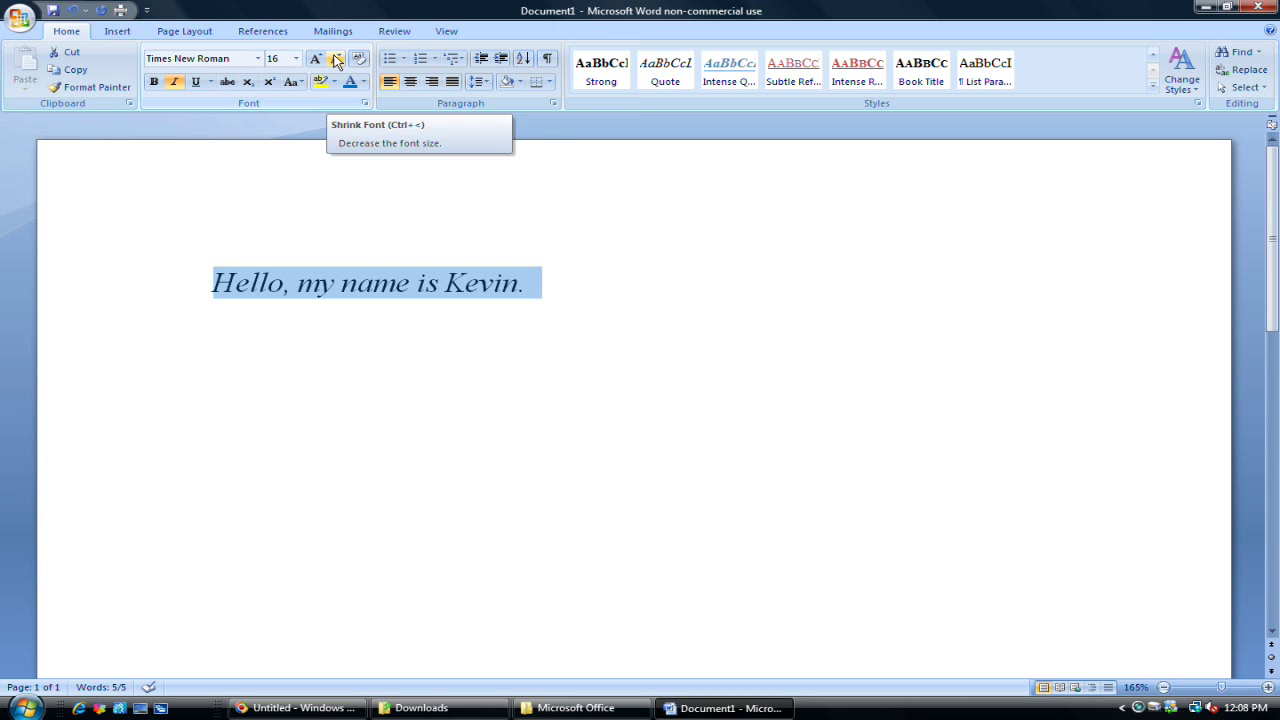
left_click(336, 60)
left_click(334, 62)
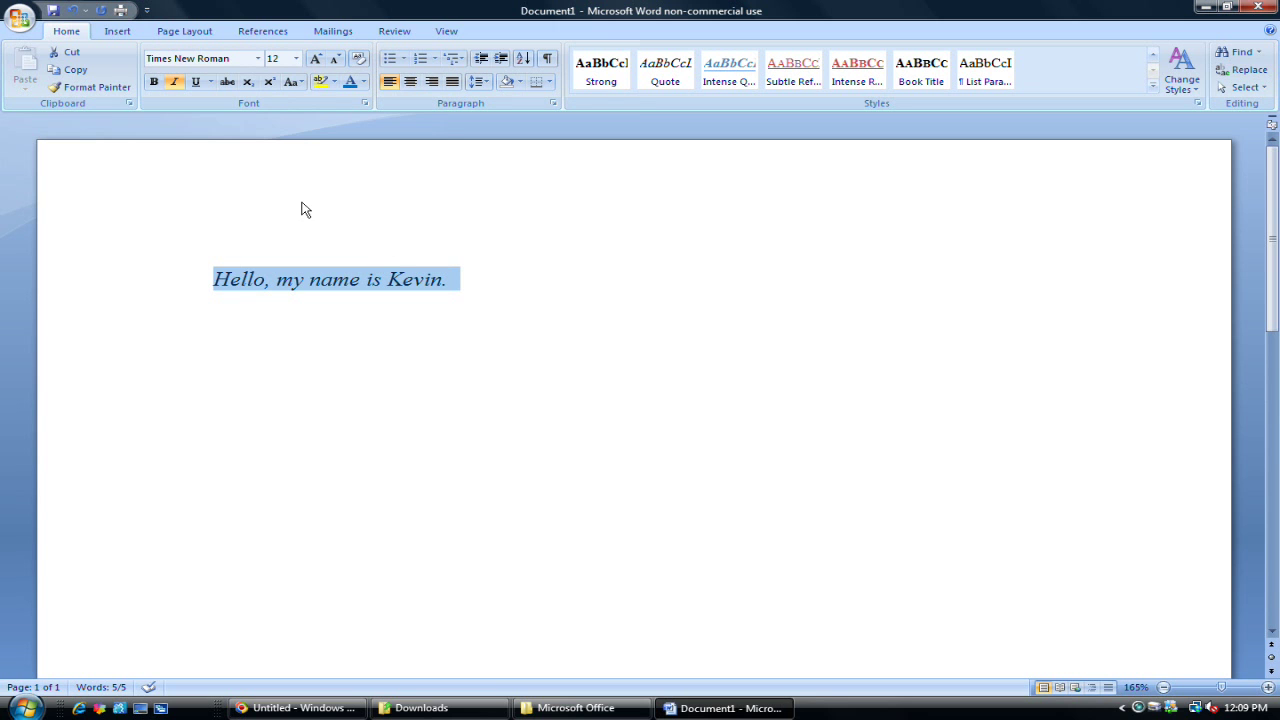
- Remove the italics, try red font colour and yellow highlight, then undo both colour changes
left_click(176, 82)
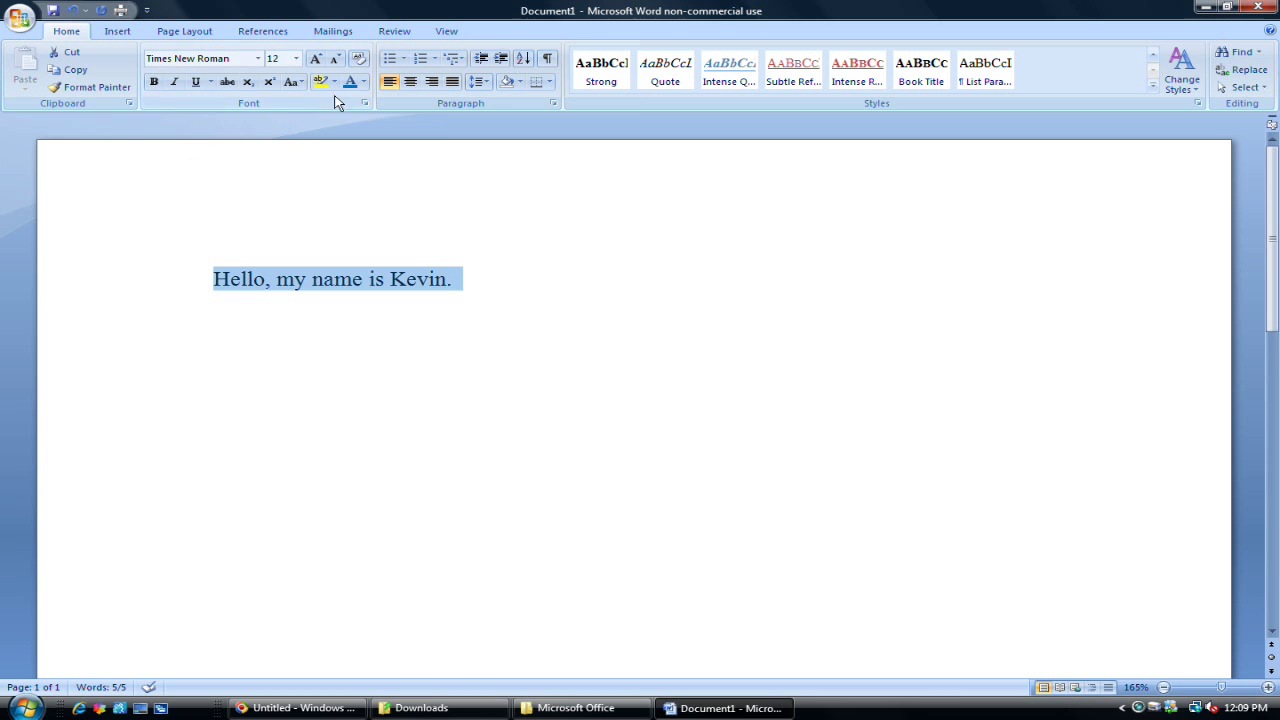
left_click(362, 83)
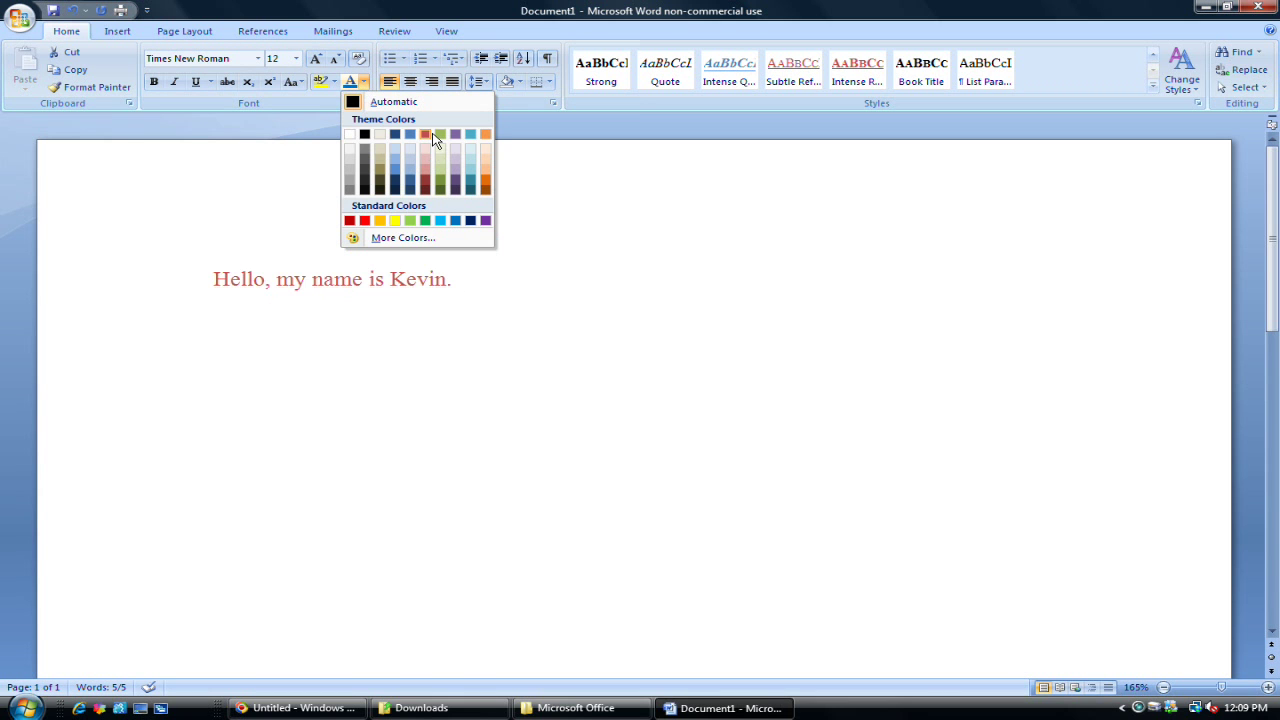
left_click(429, 135)
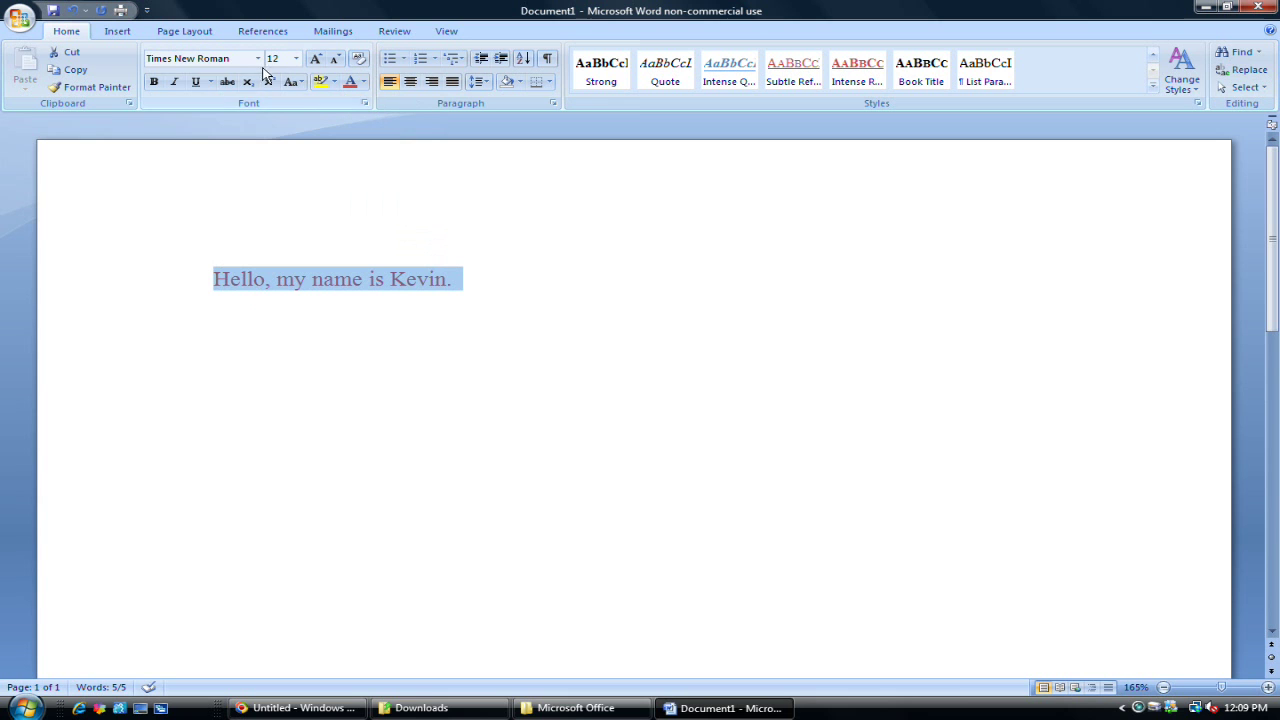
left_click(320, 82)
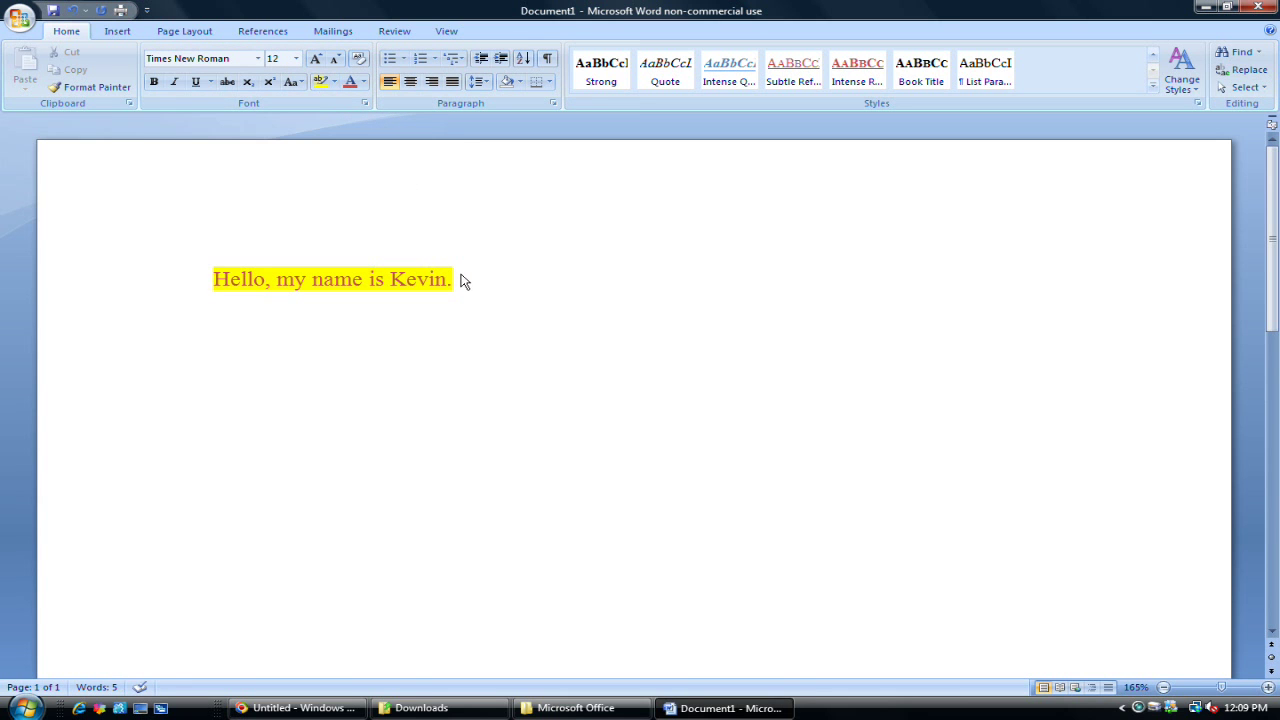
key("ctrl+z")
key("ctrl+z")
left_click(518, 330)
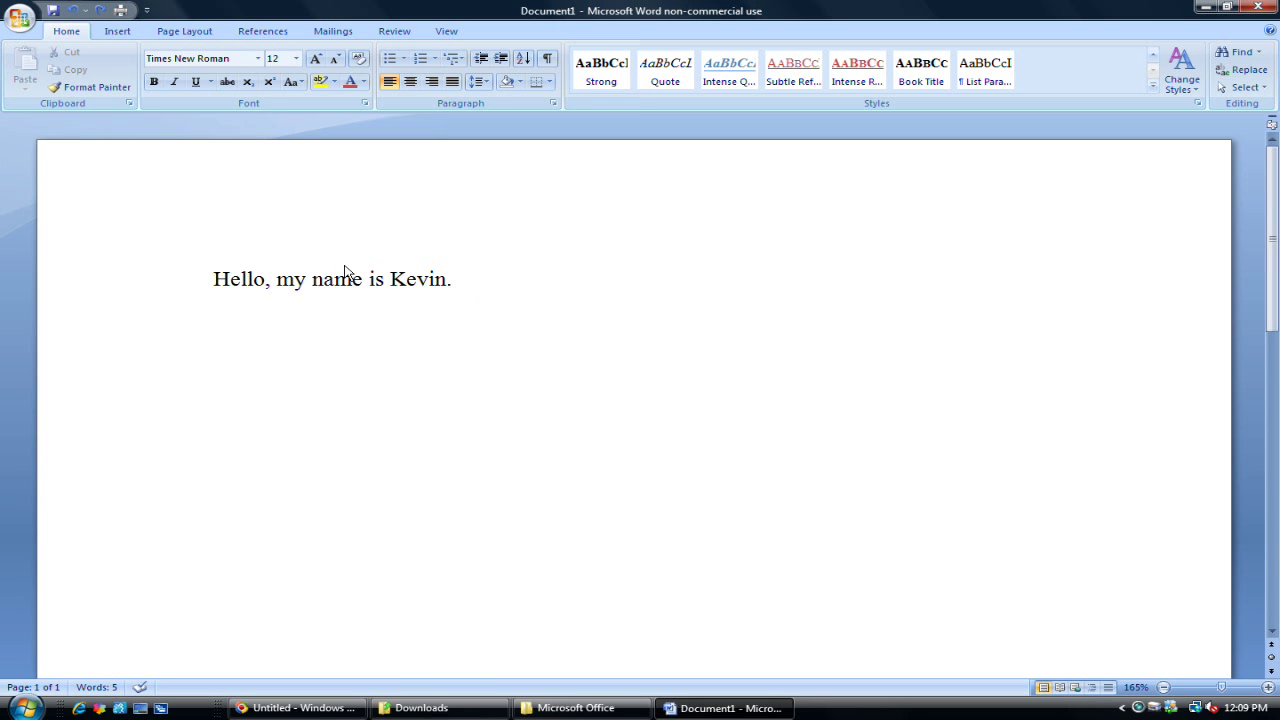
- Indent the greeting with a Tab before 'Hello', then move to the line's end
left_click(273, 293)
left_click(224, 292)
key("Tab")
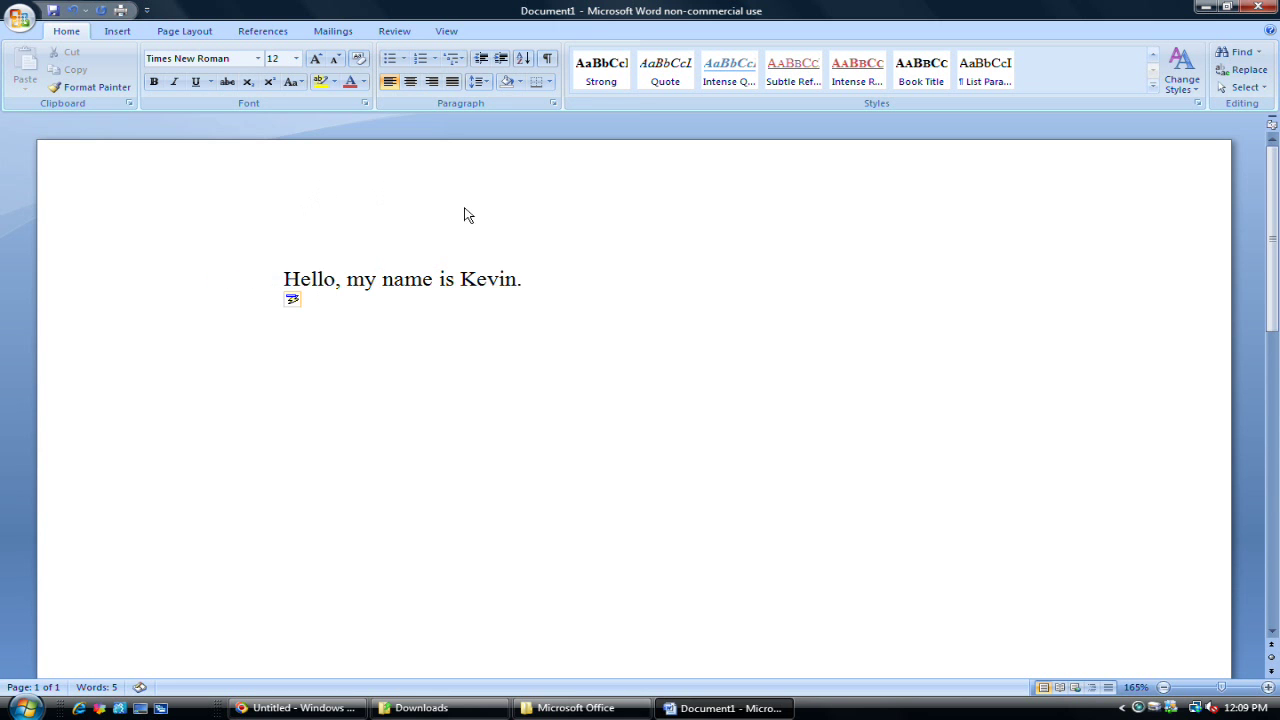
left_click(588, 292)
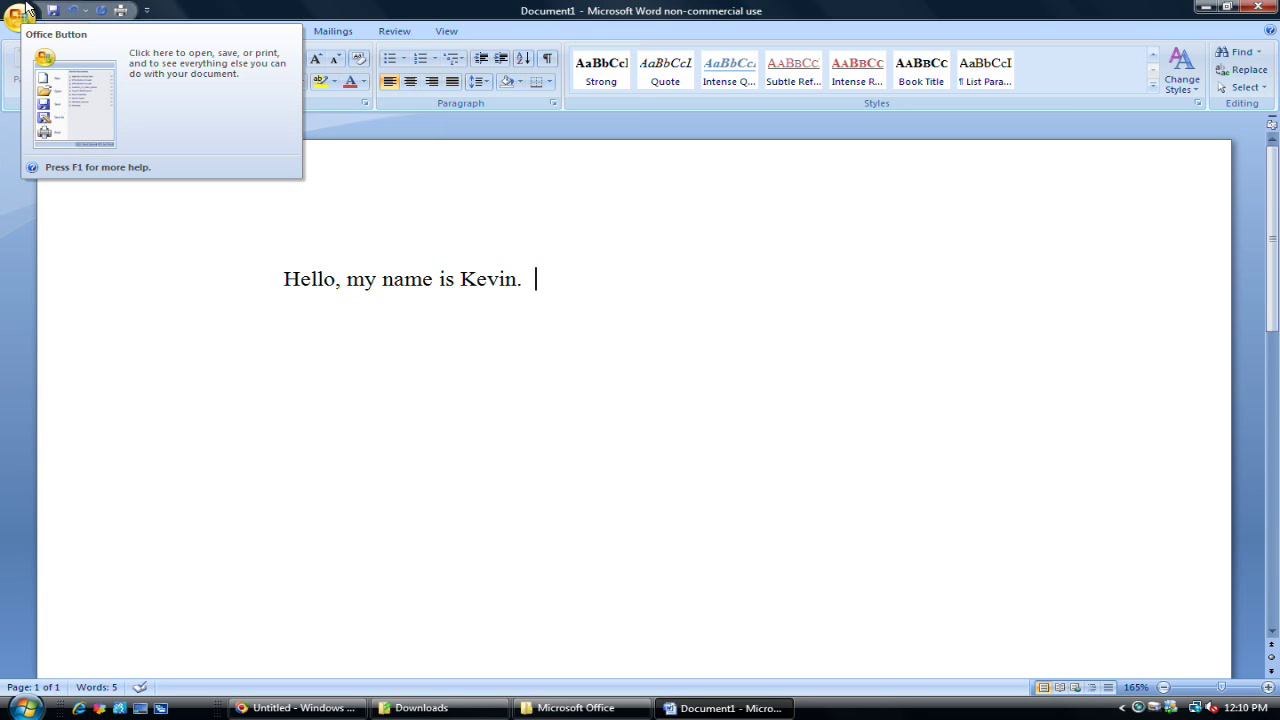
- Show the Office Button's Save As submenu with Word Document, Word Template and PDF or XPS
left_click(20, 14)
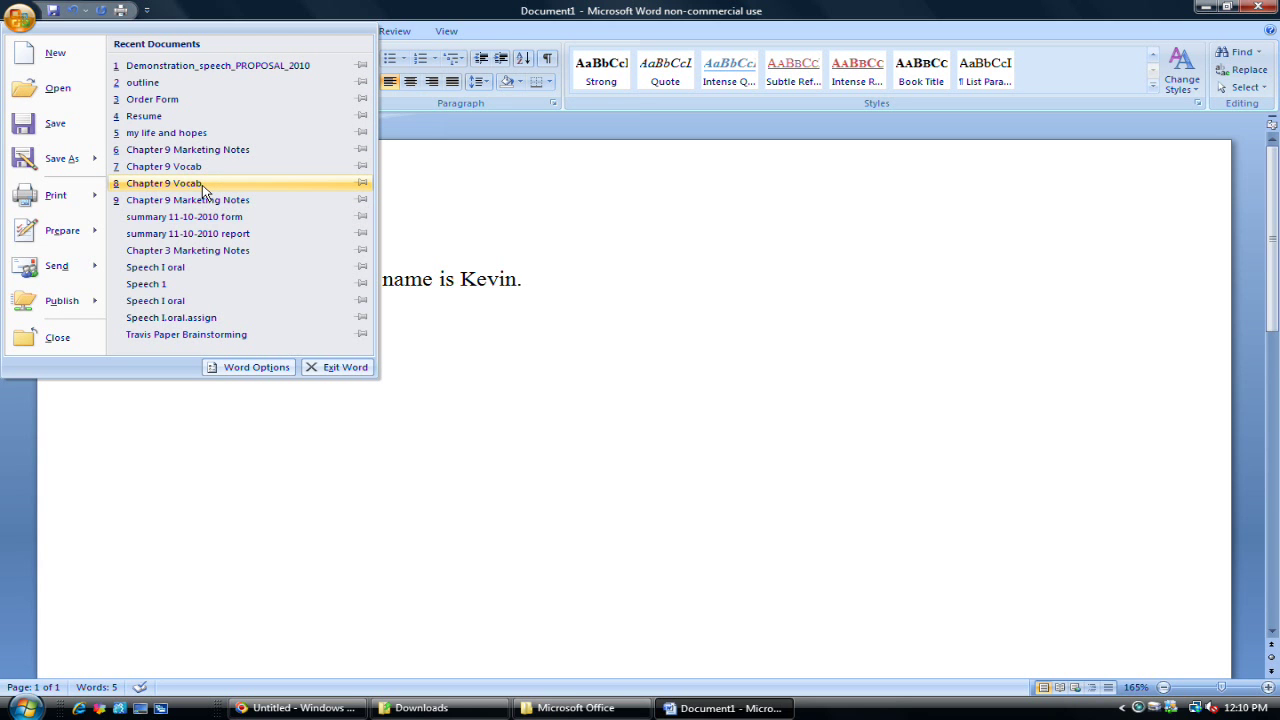
mouse_move(50, 163)
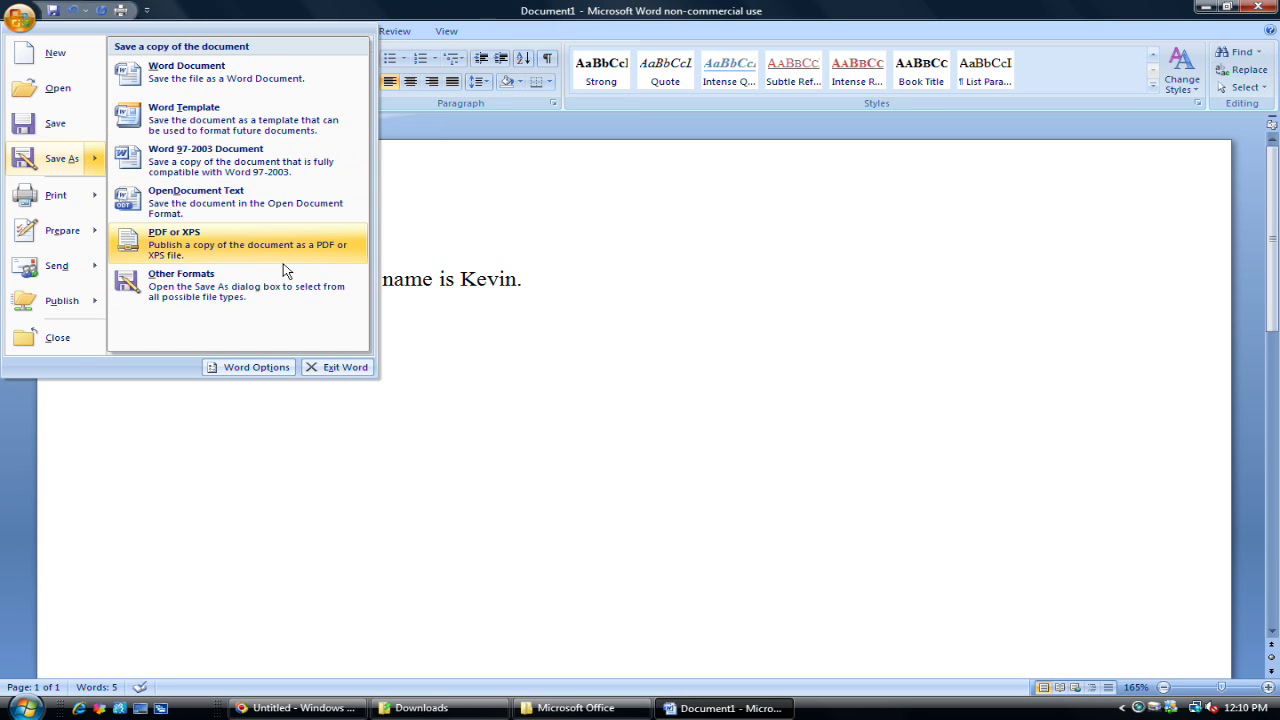
- View the Print, Publish and Send submenus in the Office Button menu
mouse_move(60, 203)
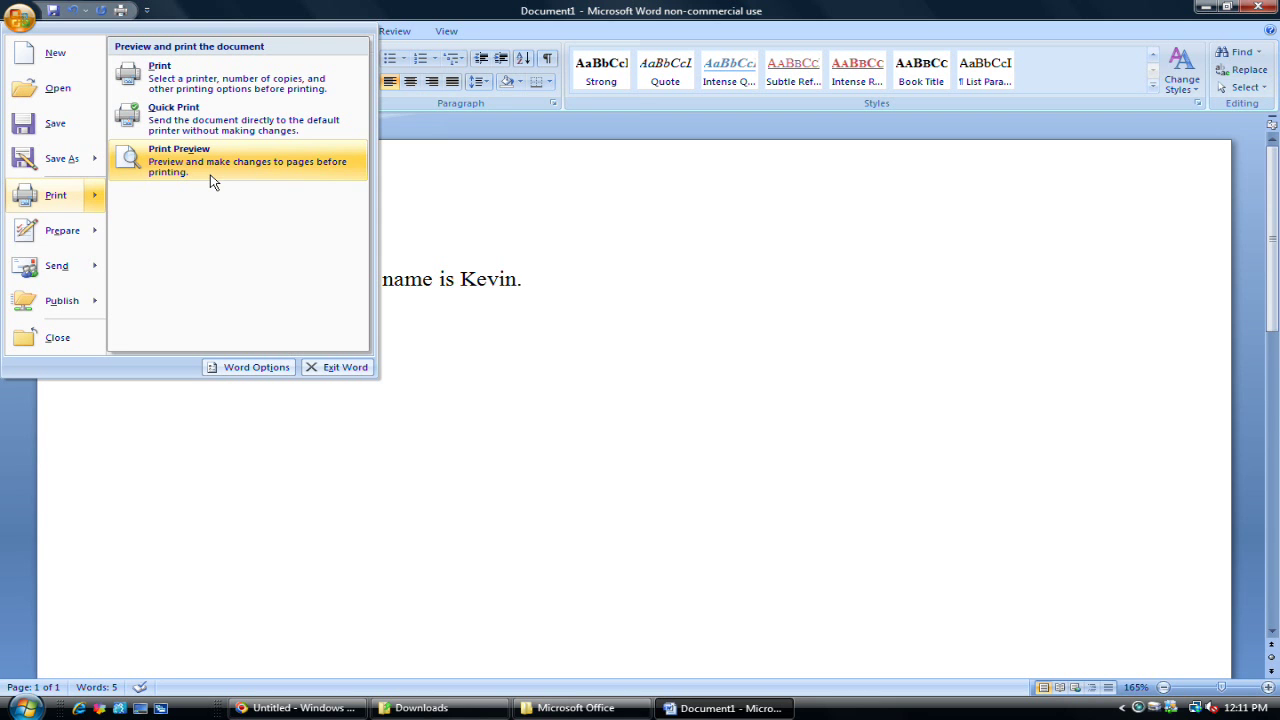
mouse_move(86, 310)
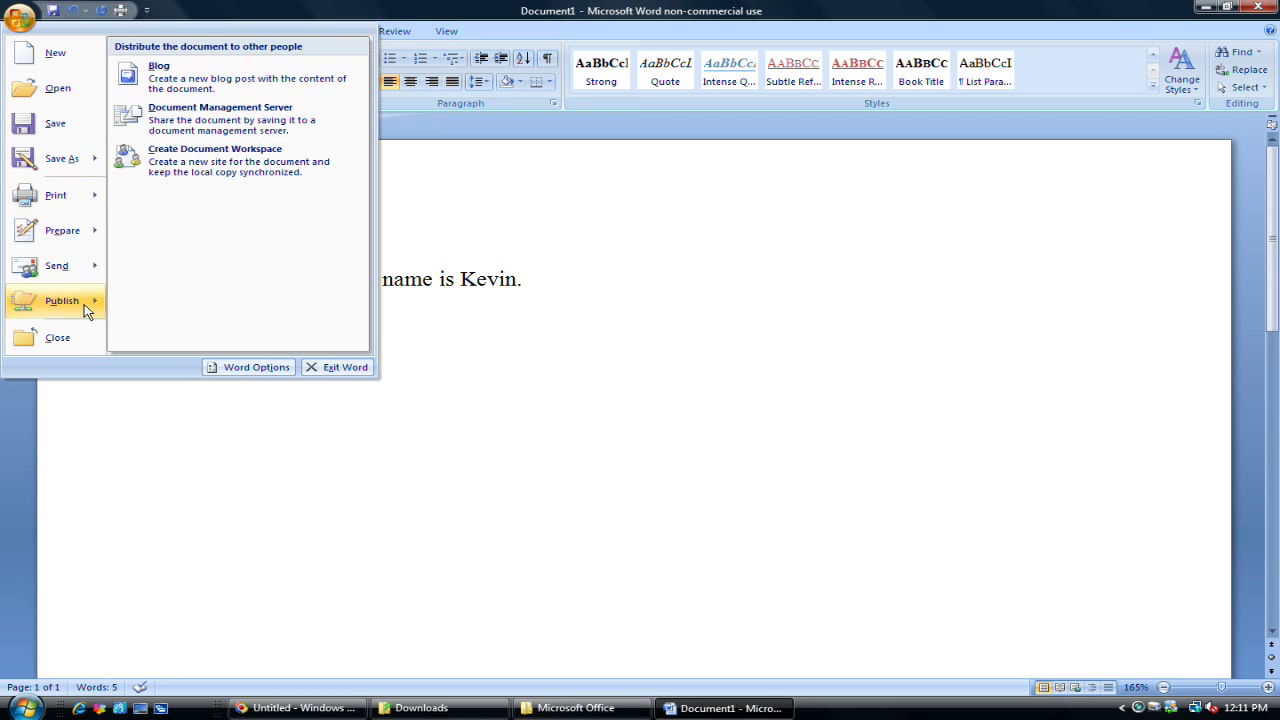
mouse_move(45, 273)
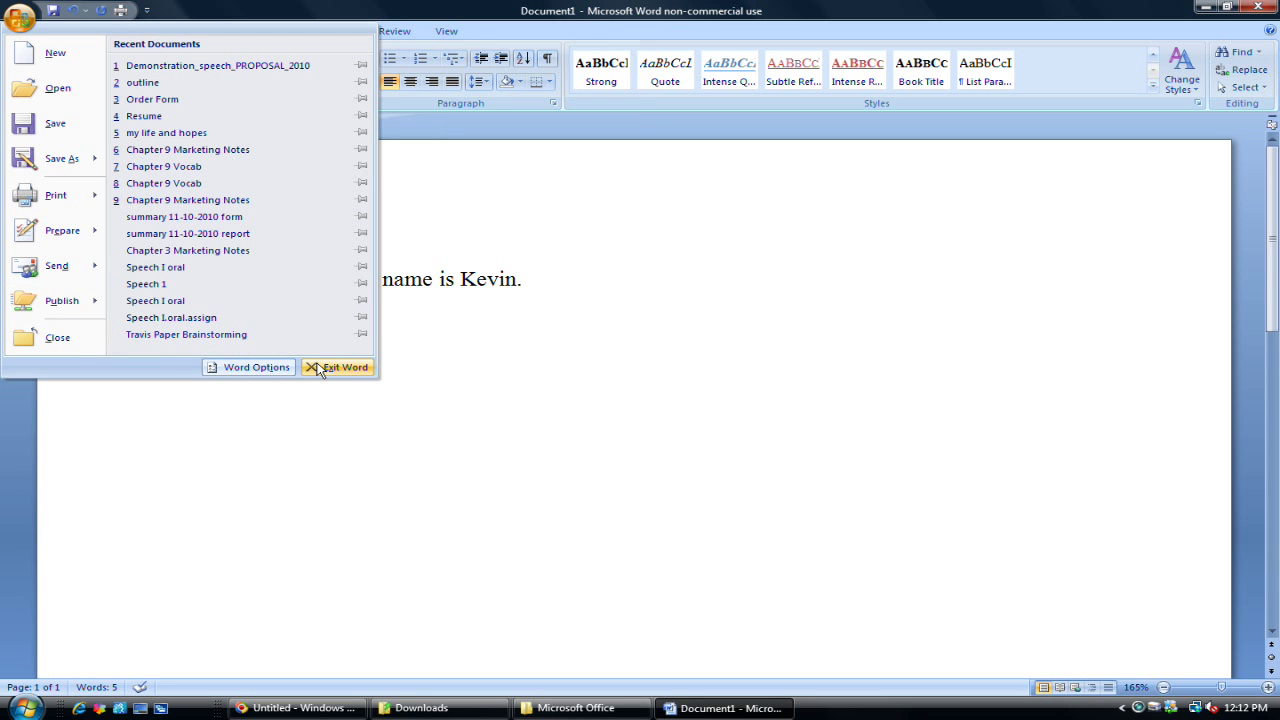
- Dismiss the Office Button menu by clicking in the document area
left_click(434, 363)
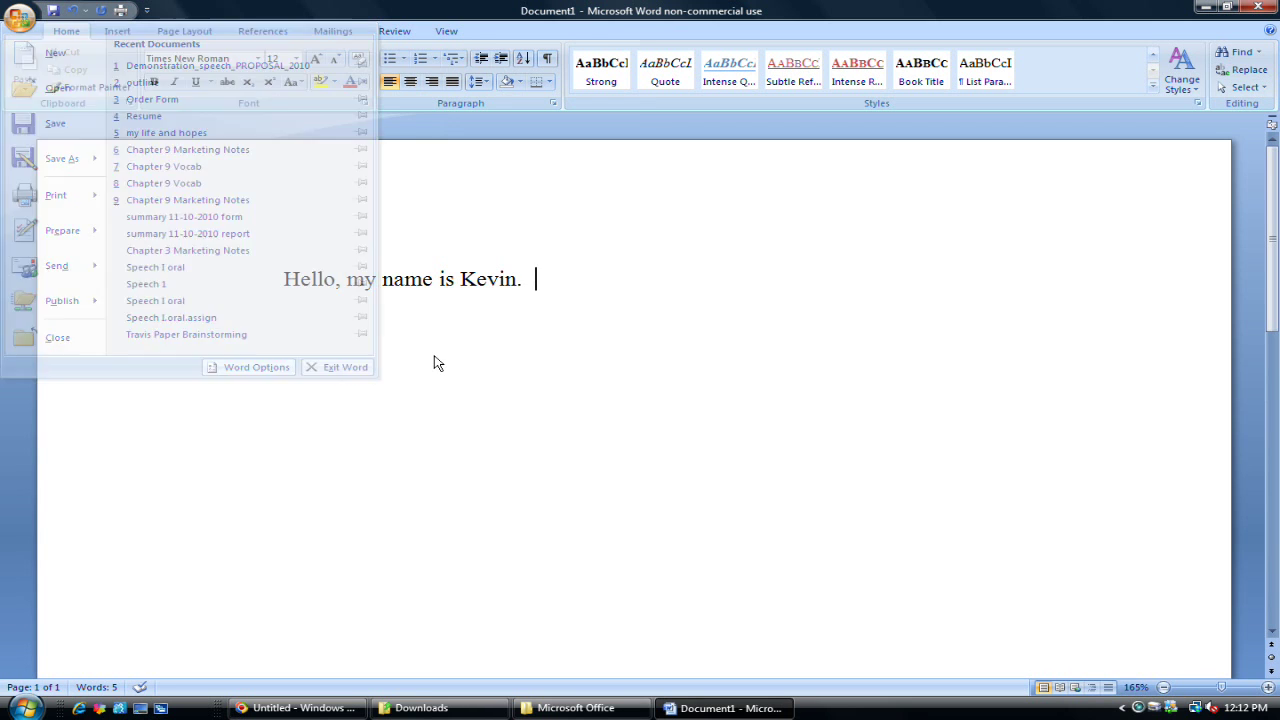